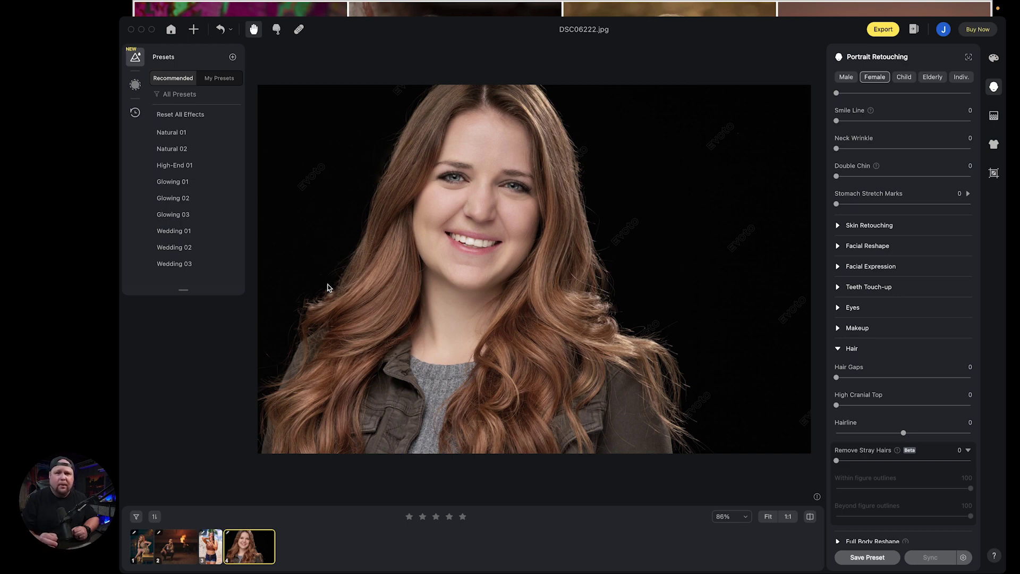
Step: Set the Remove Stray Hairs amount to 33 for the portrait DSC06222.jpg and compare the result with the original
left_click(992, 89)
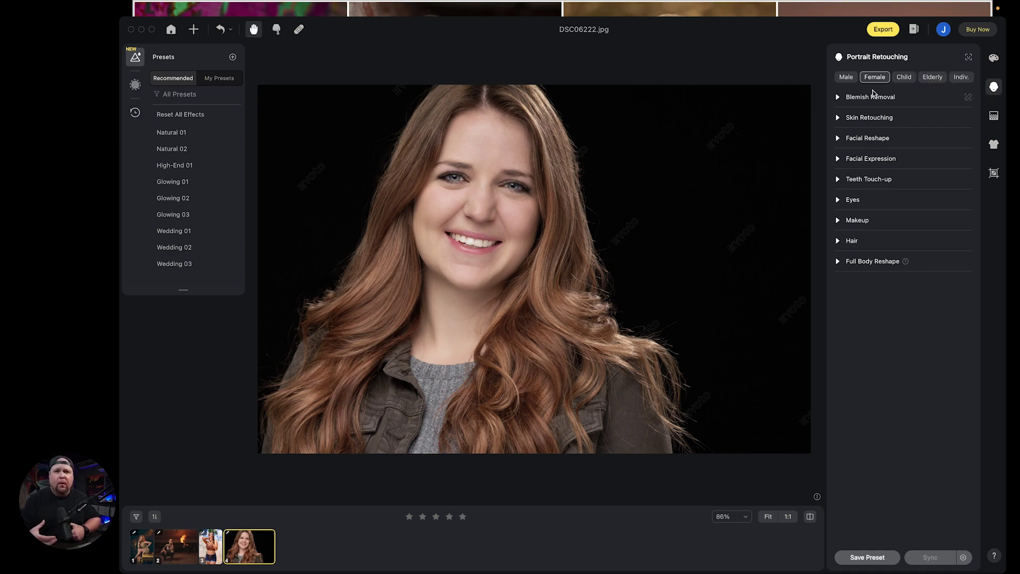
left_click(838, 241)
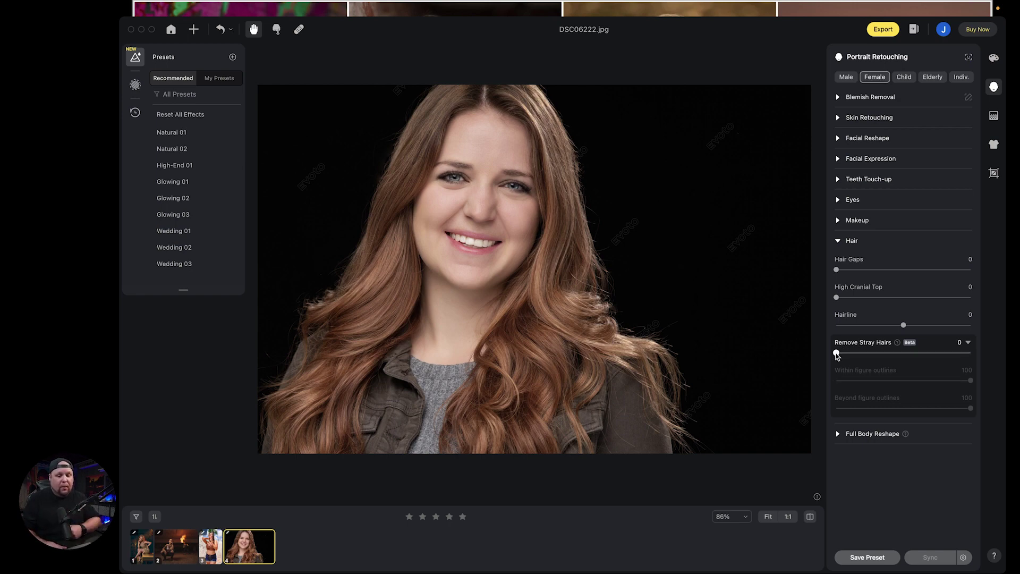
left_click_drag(836, 354, 881, 358)
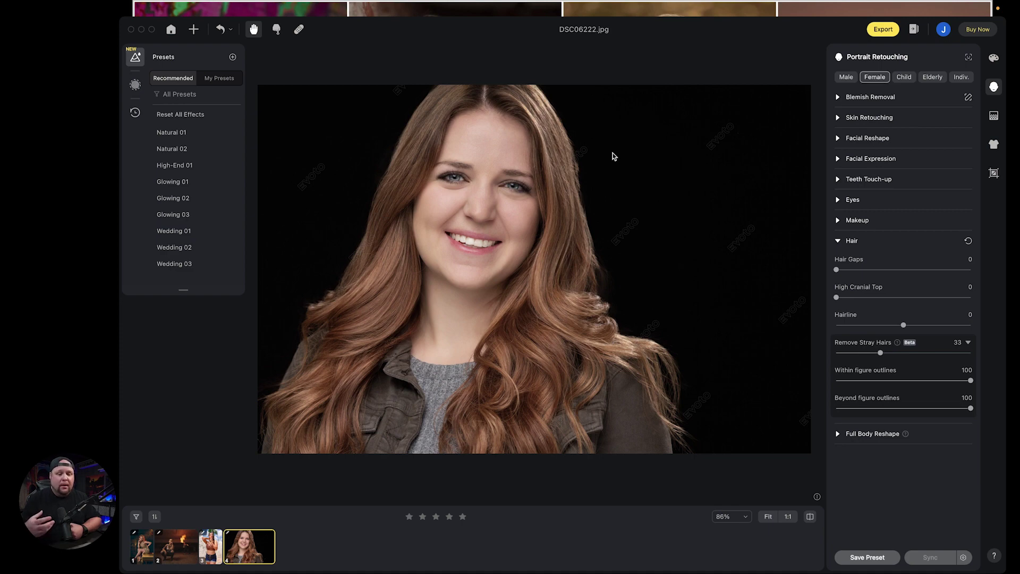
left_click(810, 516)
left_click(810, 518)
left_click(811, 519)
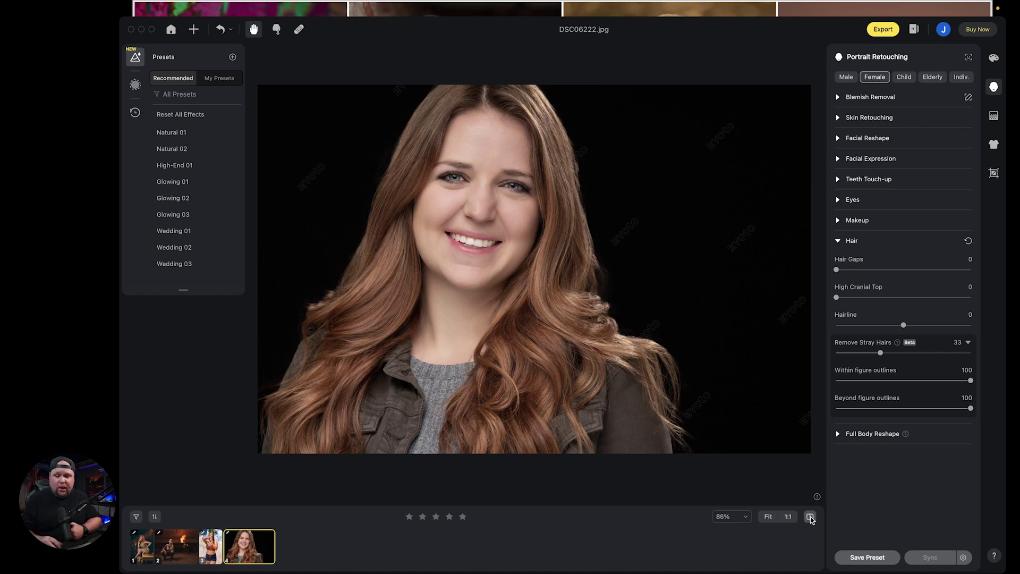
Step: Reduce Remove Stray Hairs to 22 and compare the hair beside the face before and after at close range
mouse_move(881, 354)
left_mouse_down()
mouse_move(914, 355)
mouse_move(867, 353)
left_mouse_up()
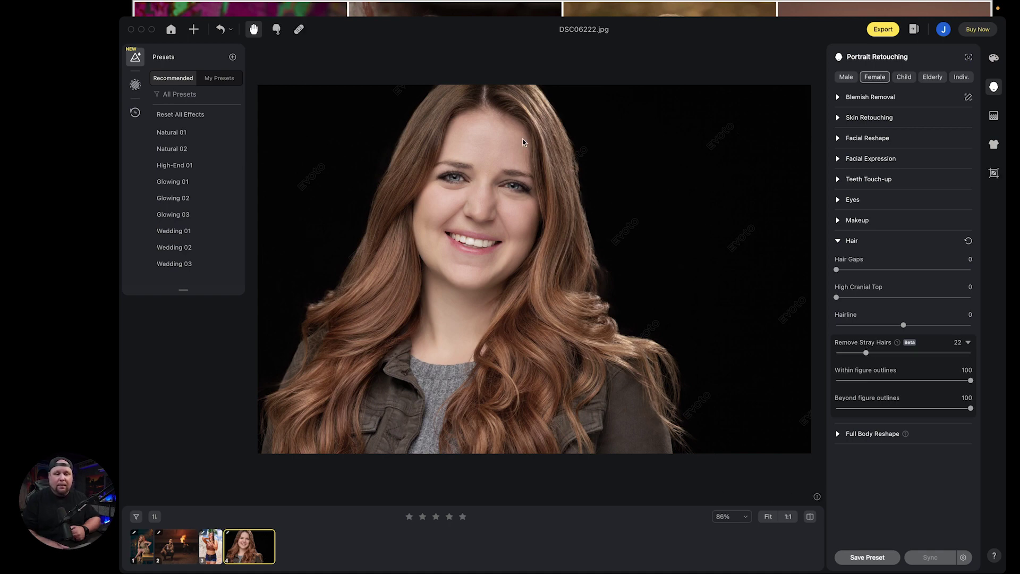
scroll(578, 148, "up", 5)
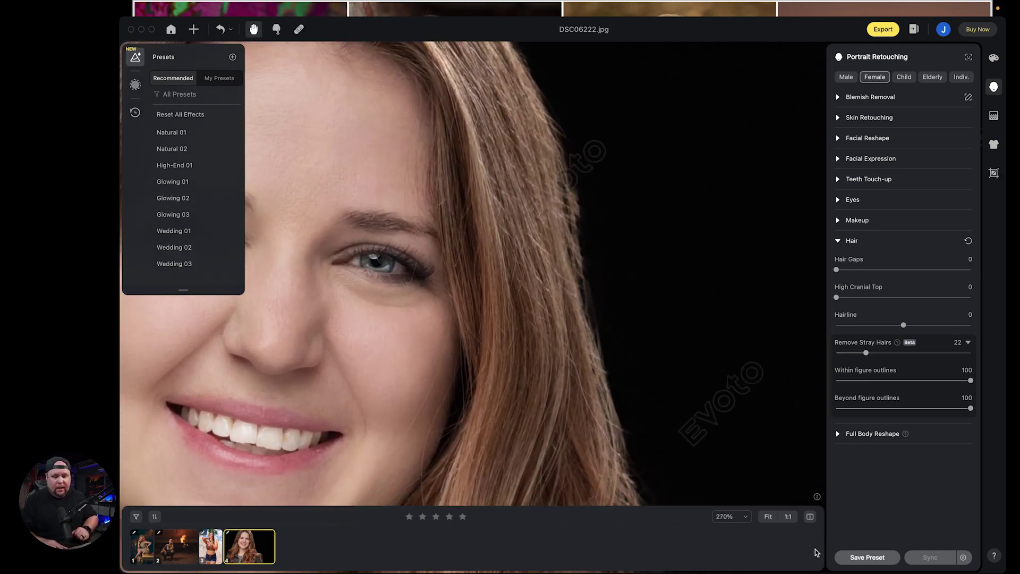
left_click(810, 517)
left_click(810, 517)
left_click(810, 517)
left_click(810, 516)
left_click(810, 516)
left_click(811, 517)
Step: Examine the stray hairs over the shoulder and along the hair's outer edge, comparing before and after, then view the whole portrait
left_click_drag(588, 363, 542, 108)
left_click_drag(580, 213, 497, 60)
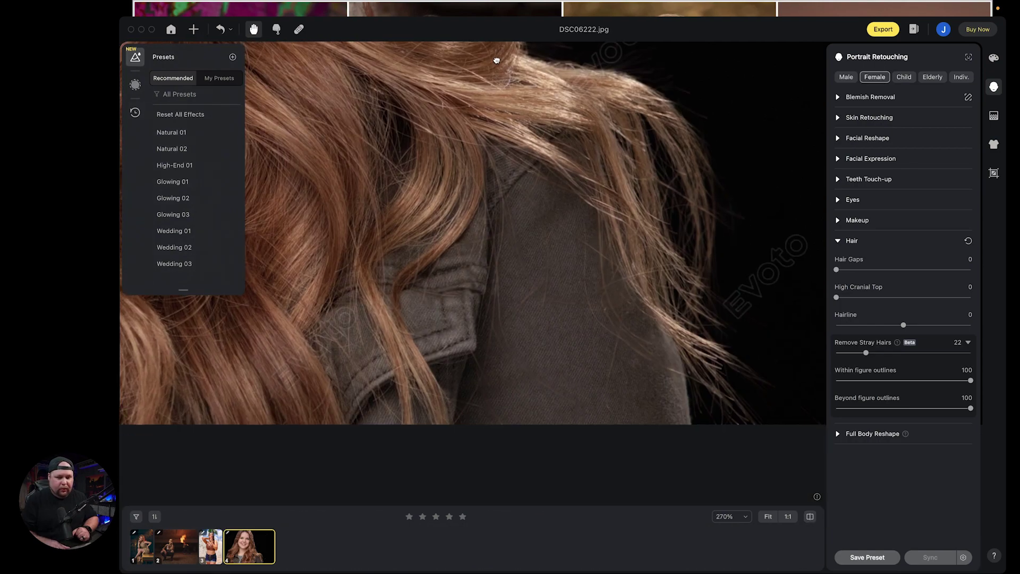
left_click(810, 517)
left_click(810, 516)
left_click(810, 517)
left_click(810, 518)
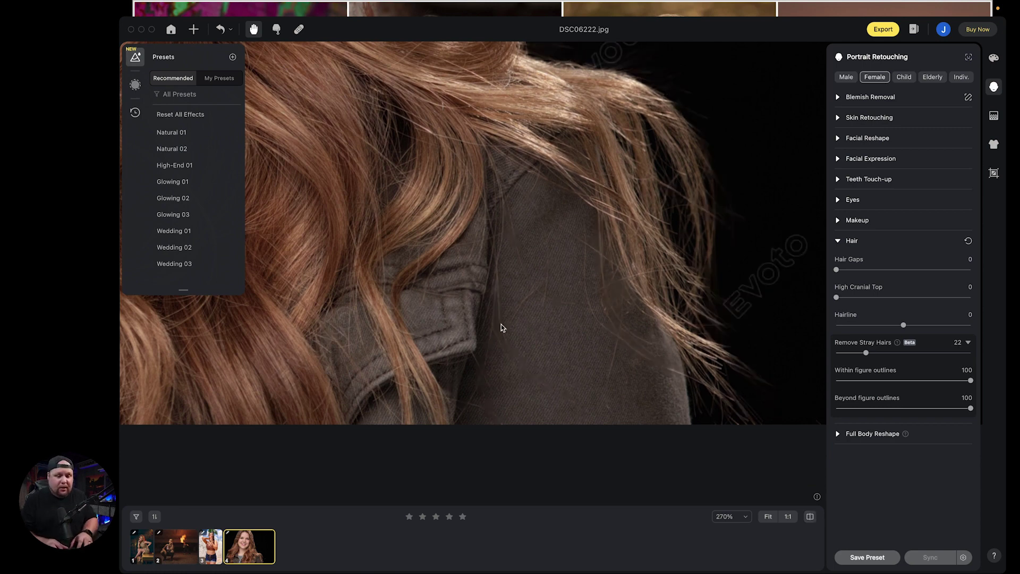
left_click_drag(510, 305, 519, 435)
left_click_drag(522, 283, 518, 436)
left_click_drag(514, 104, 512, 308)
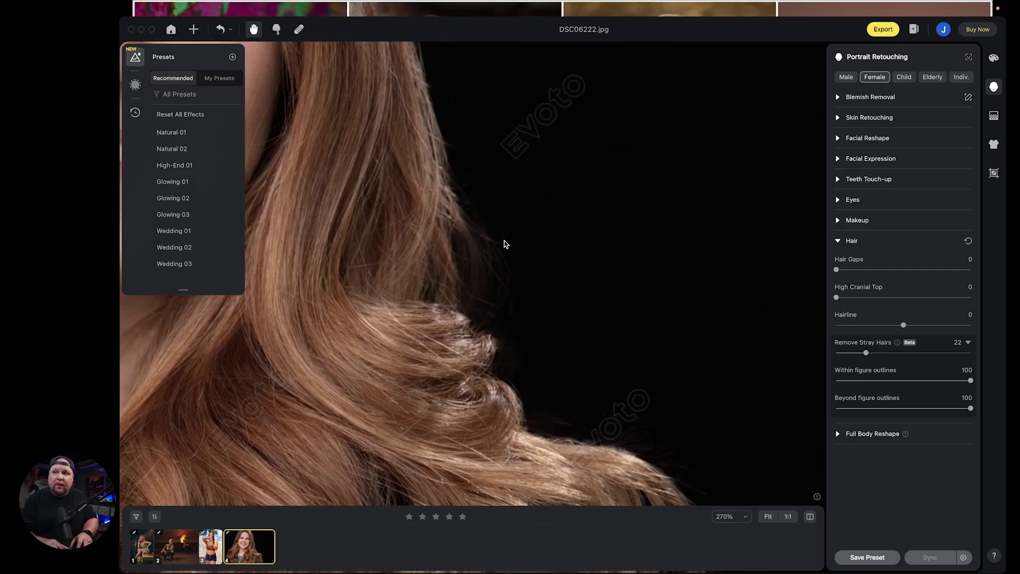
scroll(505, 243, "down", 10)
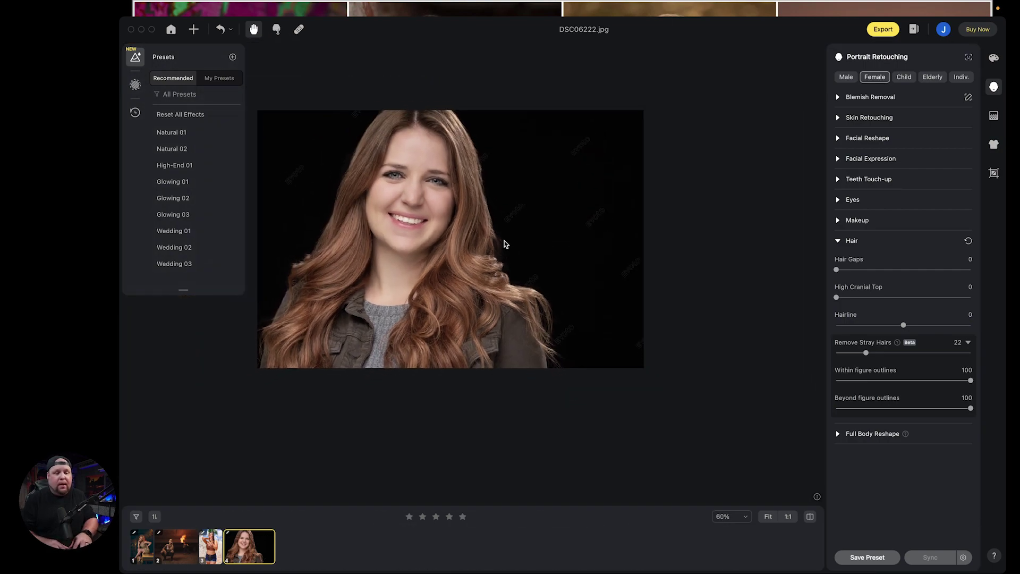
scroll(505, 240, "up", 2)
left_click_drag(466, 232, 520, 246)
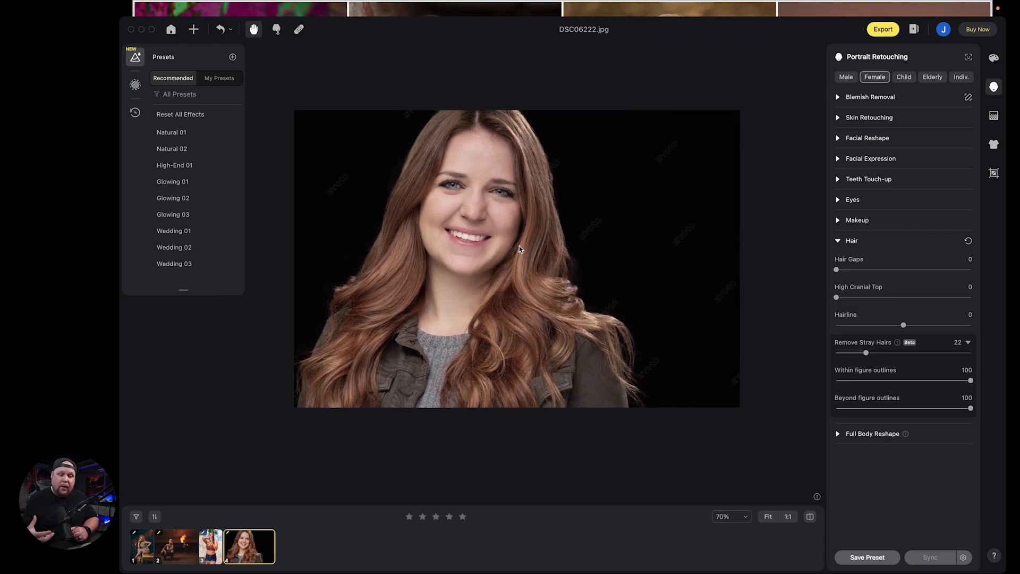
Step: Set Remove Stray Hairs to 32 on the wet-hair fountain photo 8D0A9897-Edit.jpg and compare it with the original
left_click(209, 552)
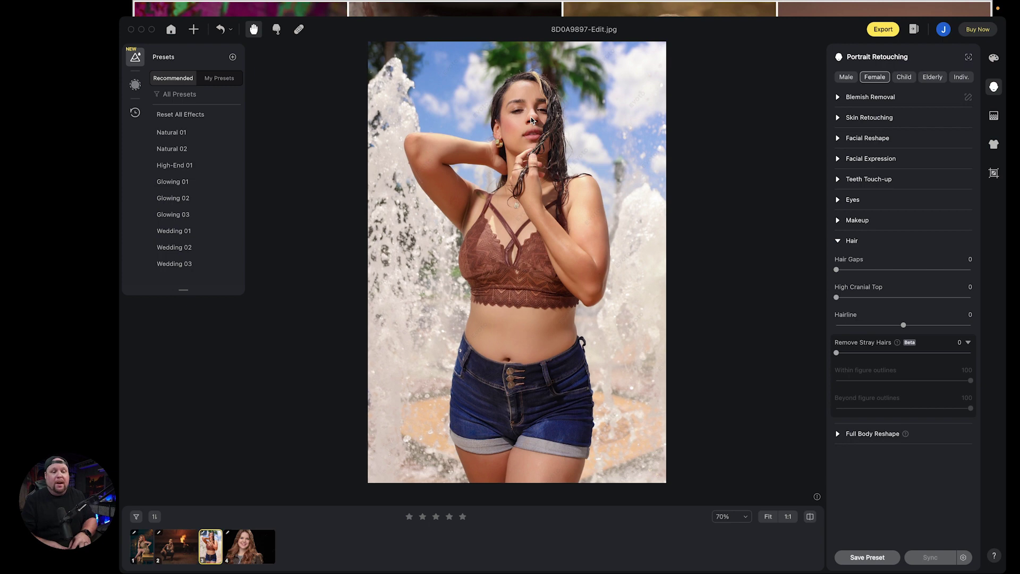
scroll(532, 117, "up", 3)
scroll(531, 118, "up", 5)
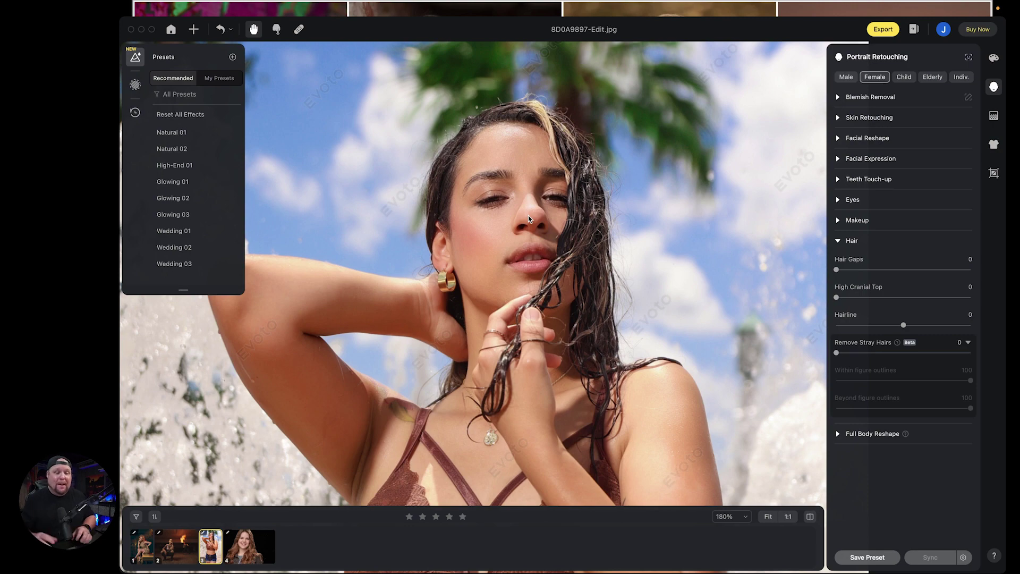
scroll(529, 215, "down", 6)
scroll(528, 216, "up", 2)
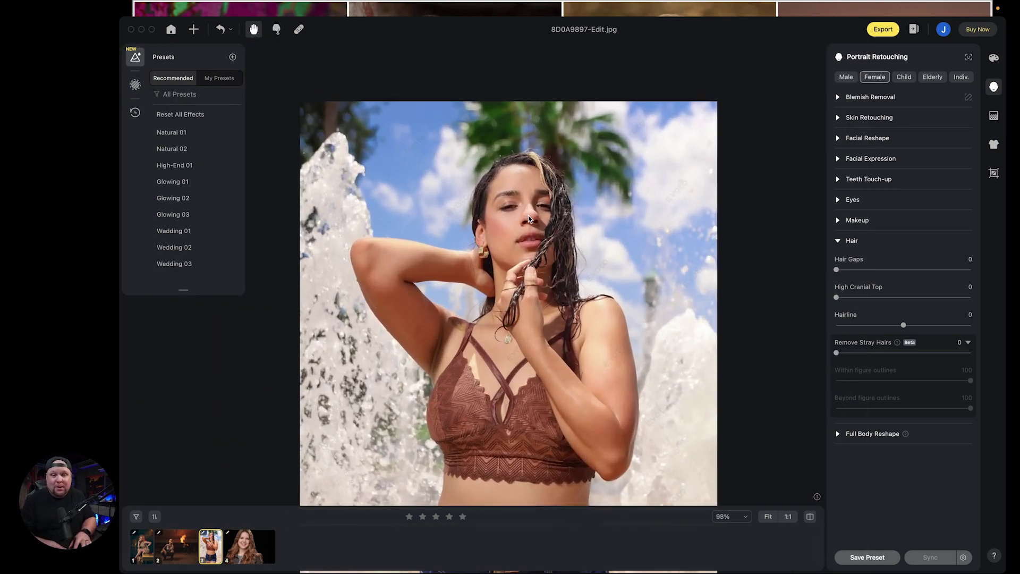
scroll(528, 216, "up", 4)
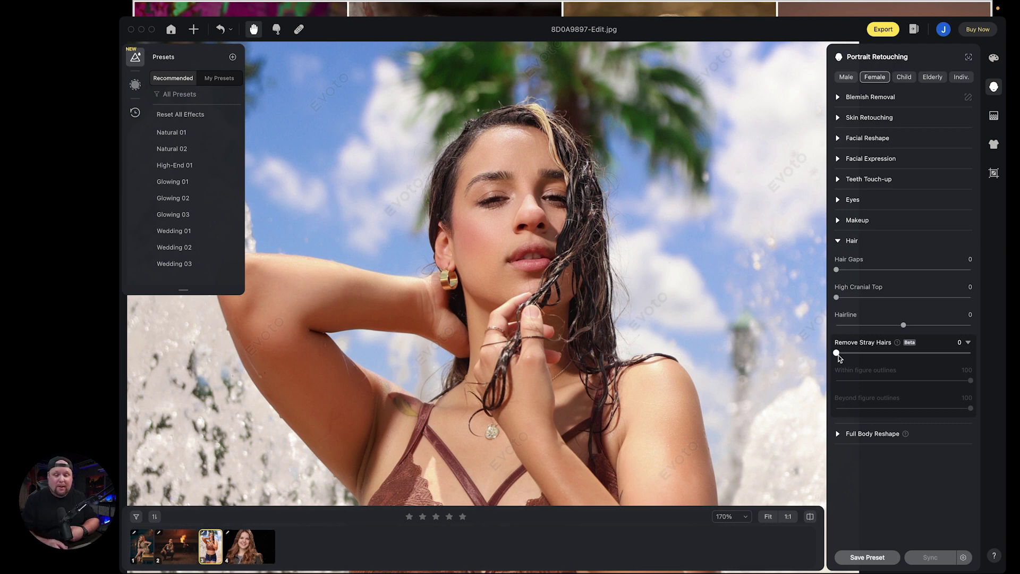
left_click_drag(838, 356, 883, 355)
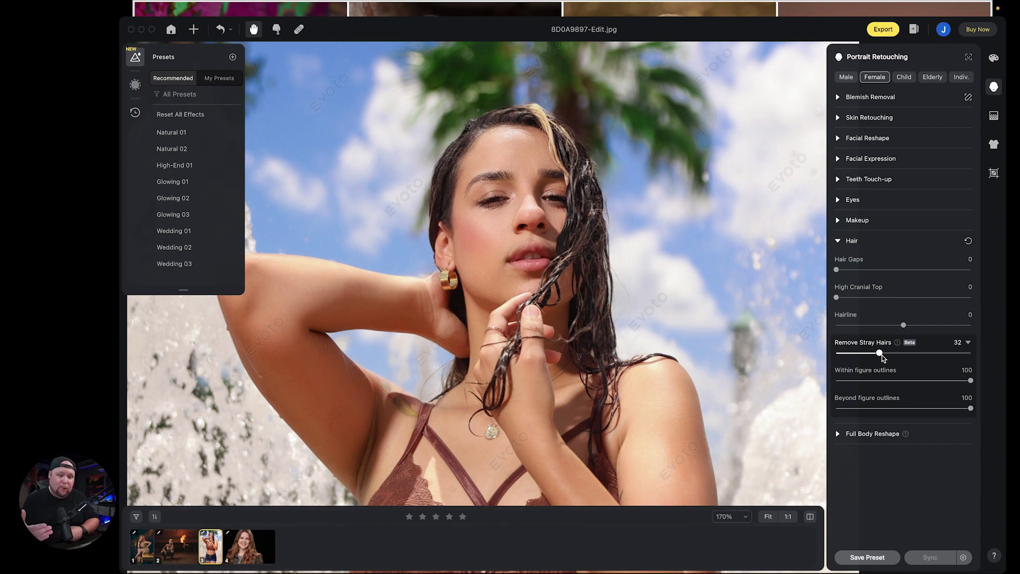
key("super+0")
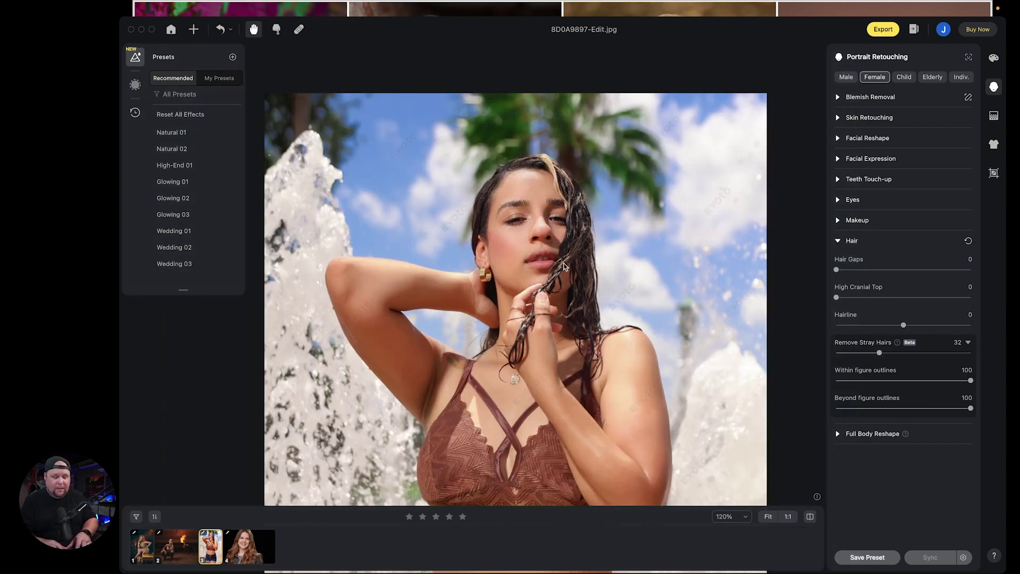
left_click(810, 517)
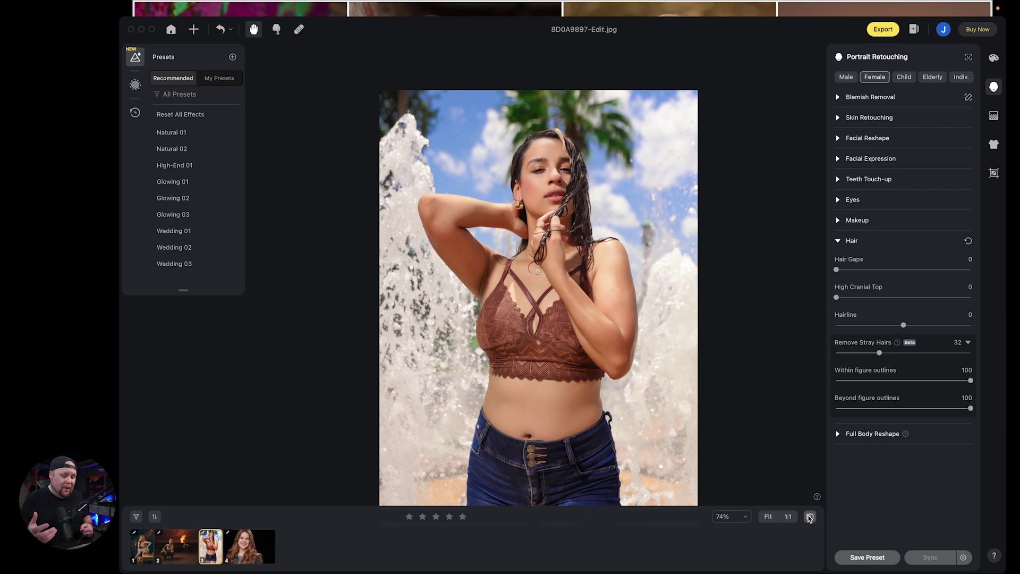
Step: Set Remove Stray Hairs to 61 on the fire-breather photo DSC04356.jpg
left_click(186, 554)
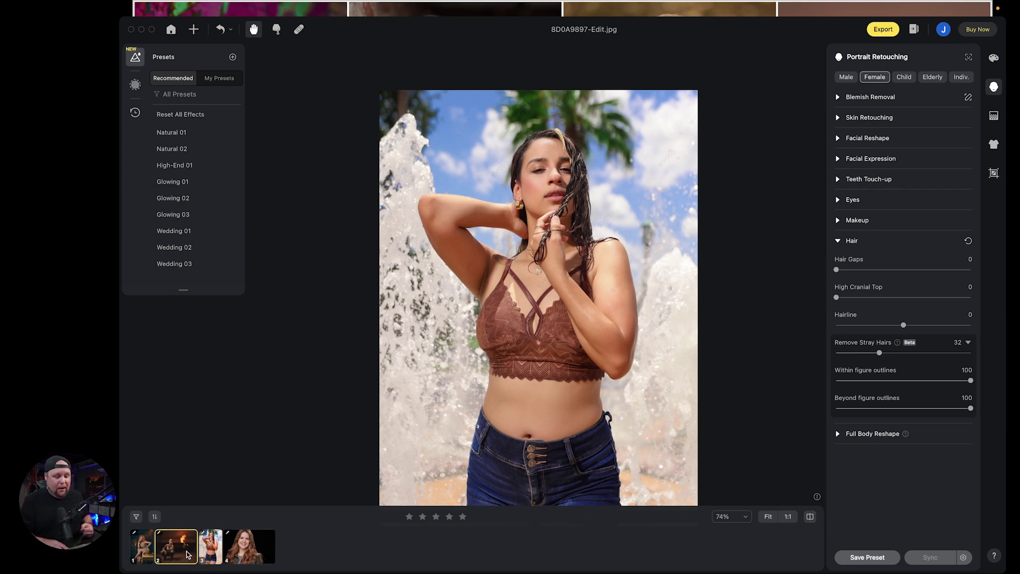
scroll(563, 312, "down", 3)
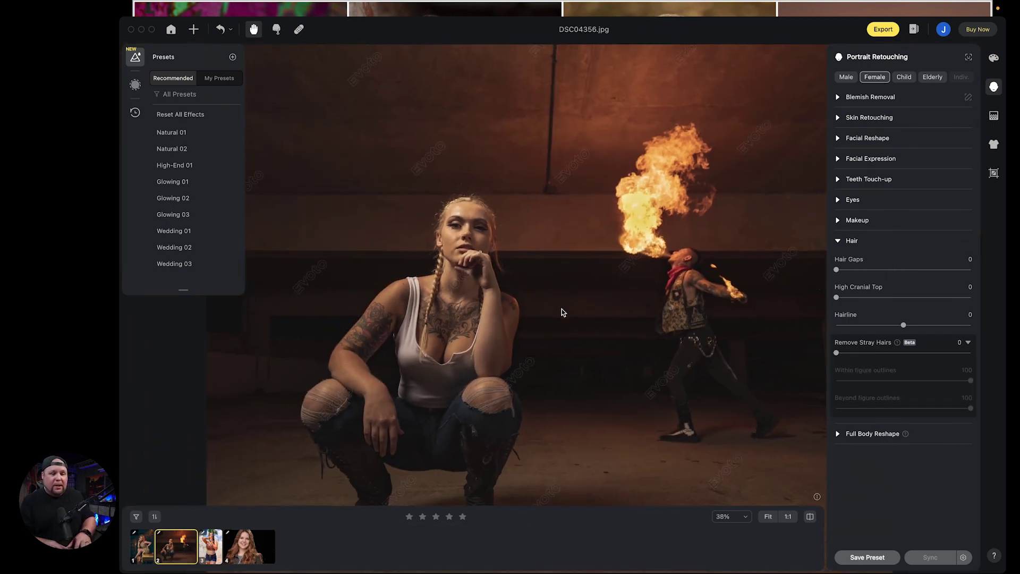
scroll(563, 314, "down", 1)
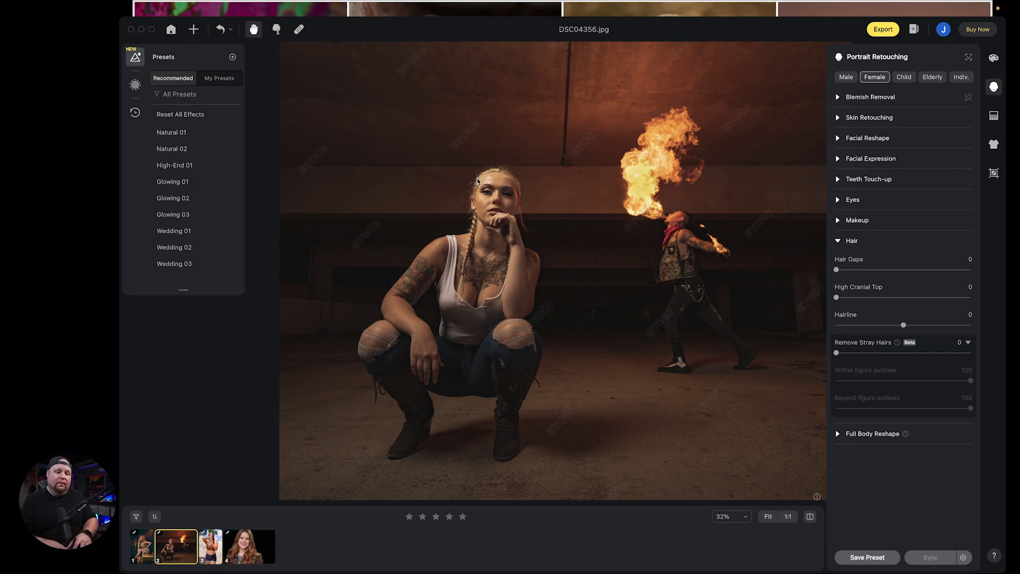
scroll(497, 204, "up", 4)
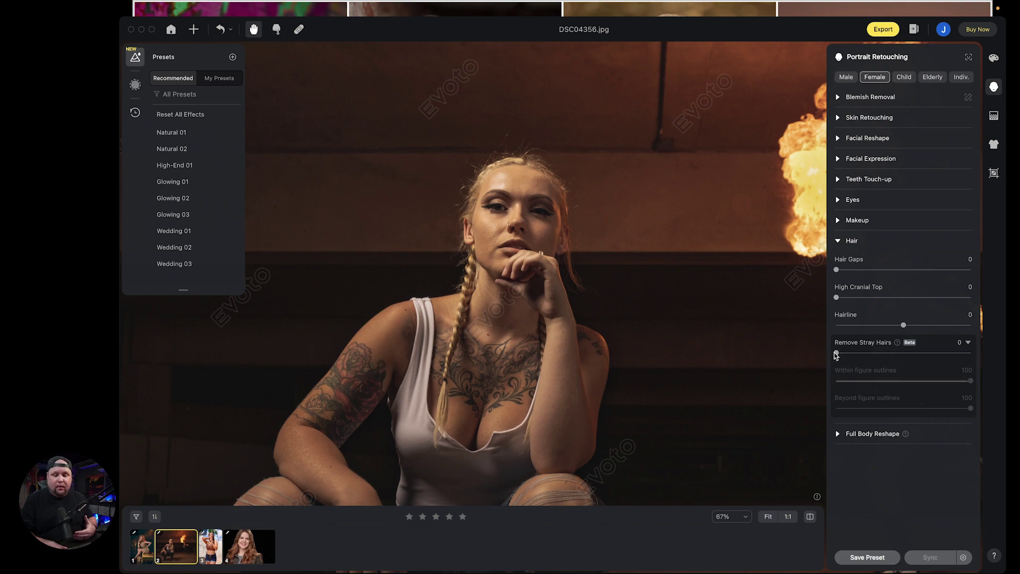
left_click_drag(838, 355, 878, 355)
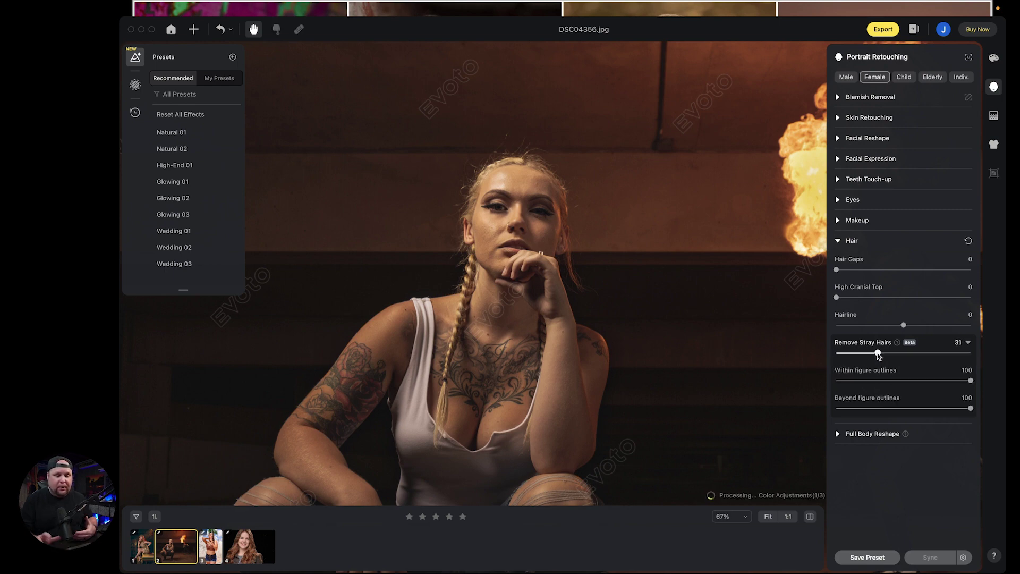
left_click_drag(878, 354, 918, 354)
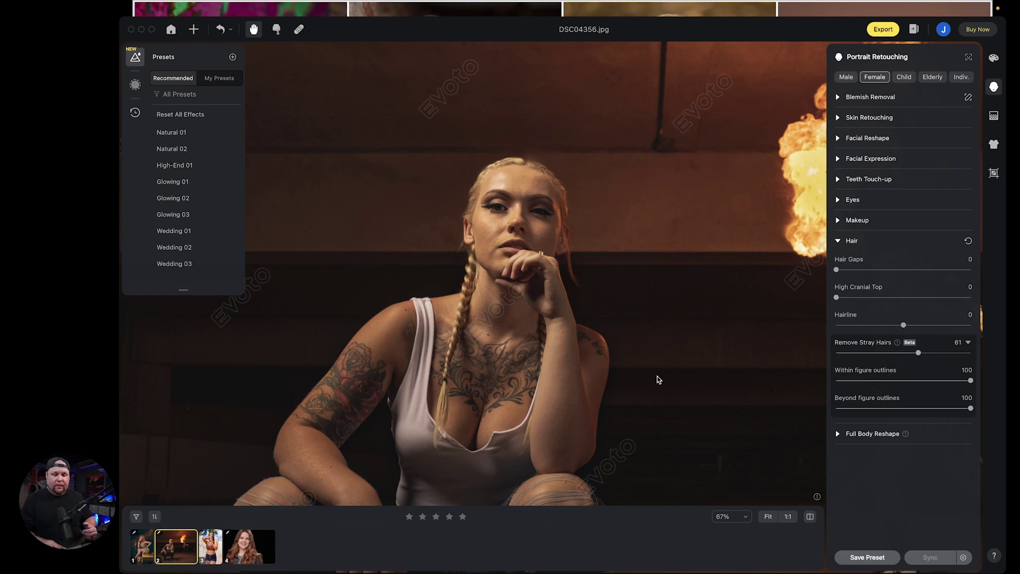
Step: Compare the braided hair before and after stray hair removal up close, then review the whole fire-breather photo
scroll(517, 137, "up", 3)
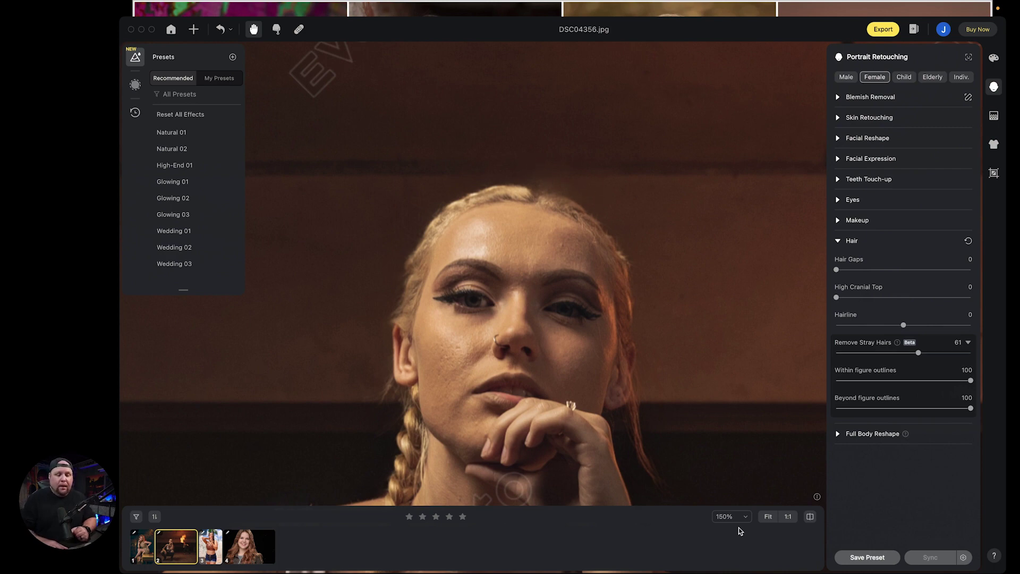
left_click(811, 522)
left_click(810, 519)
left_click(811, 518)
left_click(810, 519)
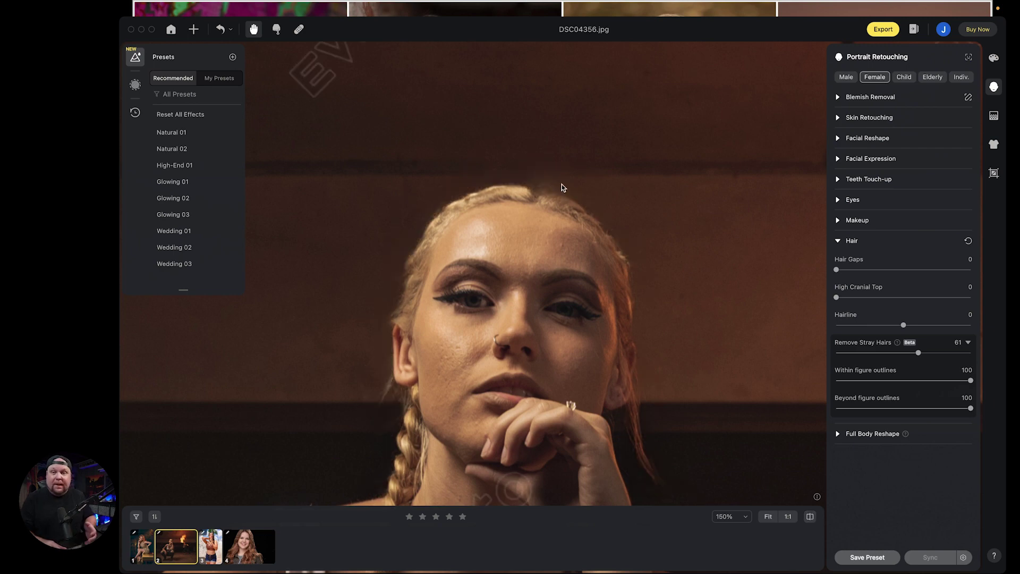
scroll(564, 187, "down", 5)
left_click_drag(574, 256, 578, 182)
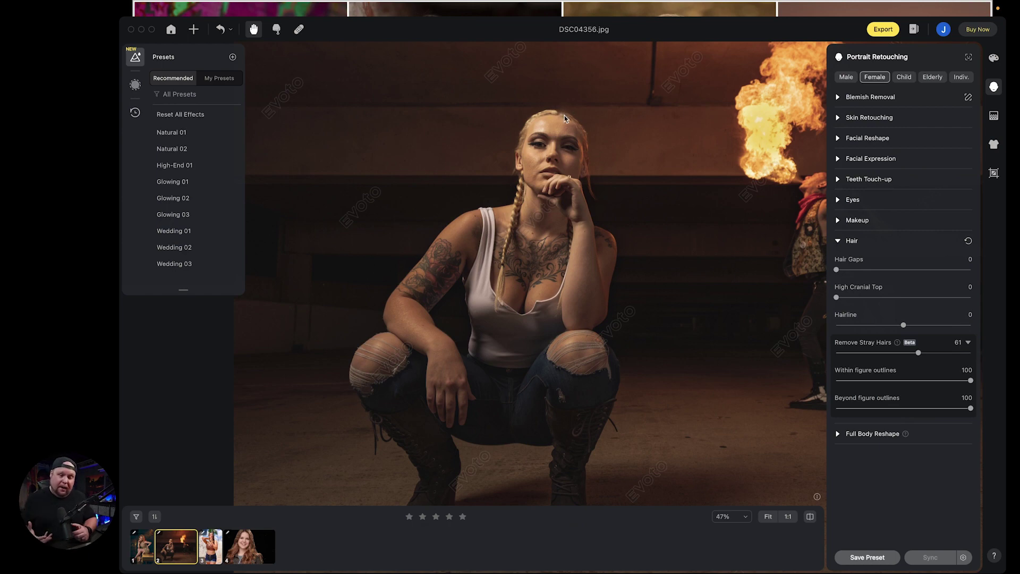
scroll(564, 115, "down", 5)
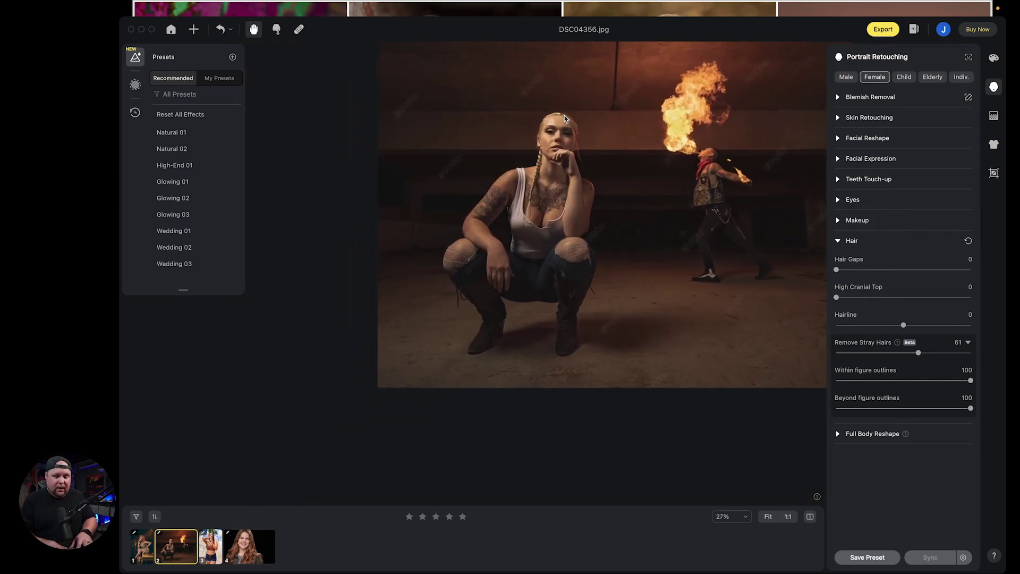
left_click_drag(554, 130, 520, 138)
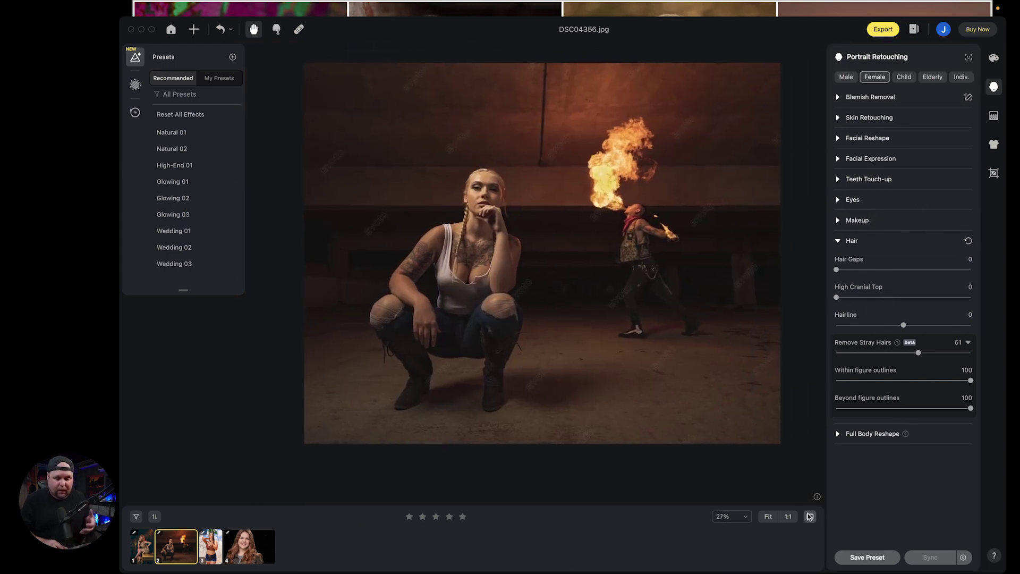